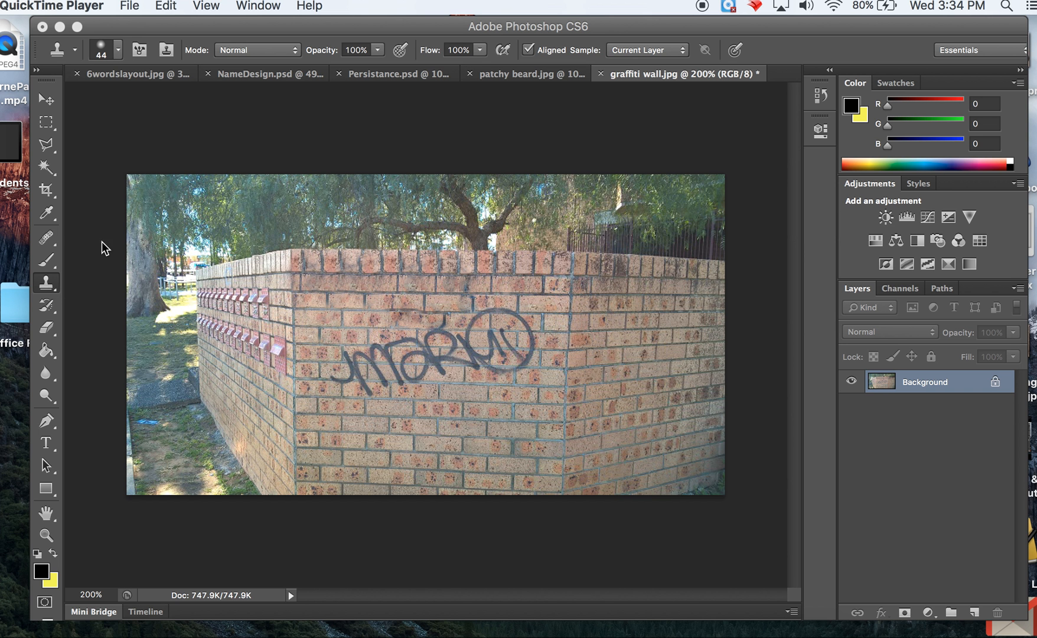
Set up the Clone Stamp tool with a soft round 44 px brush at 0% hardness
left_click(49, 288)
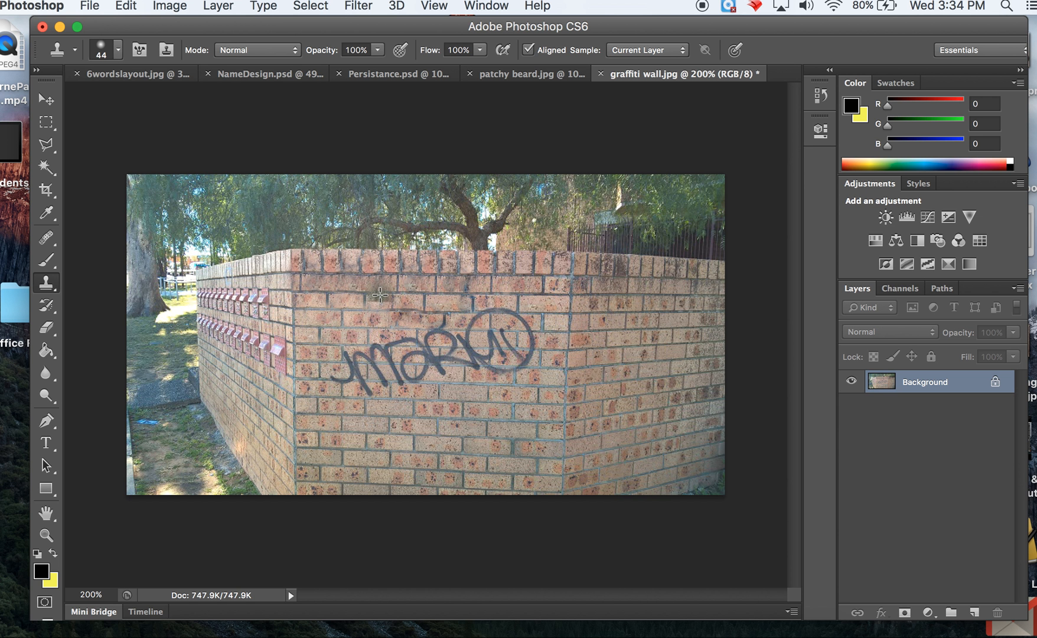
left_click(118, 50)
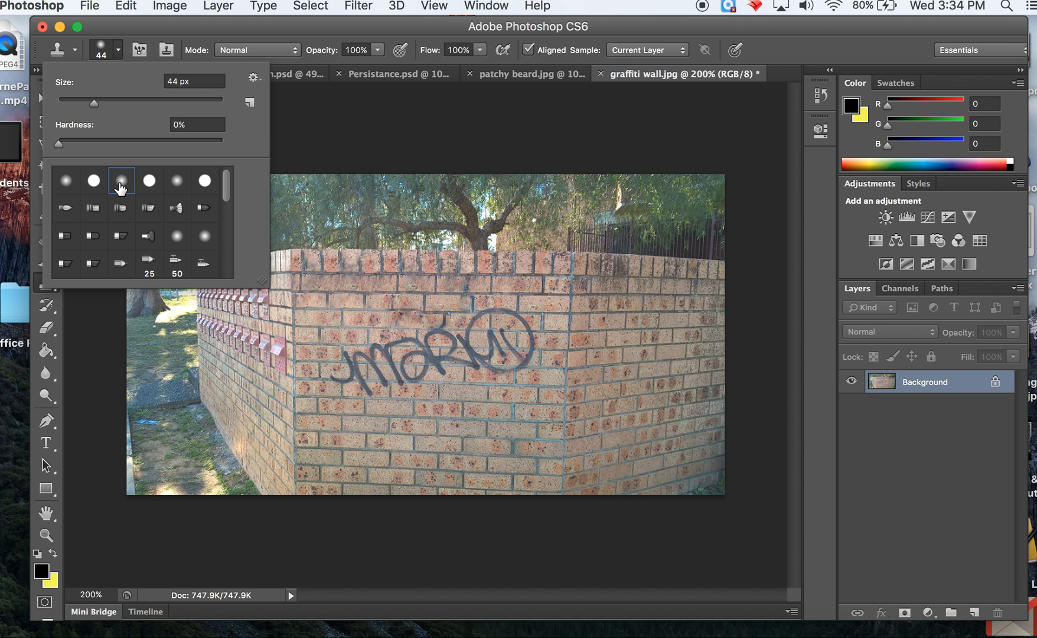
left_click(175, 185)
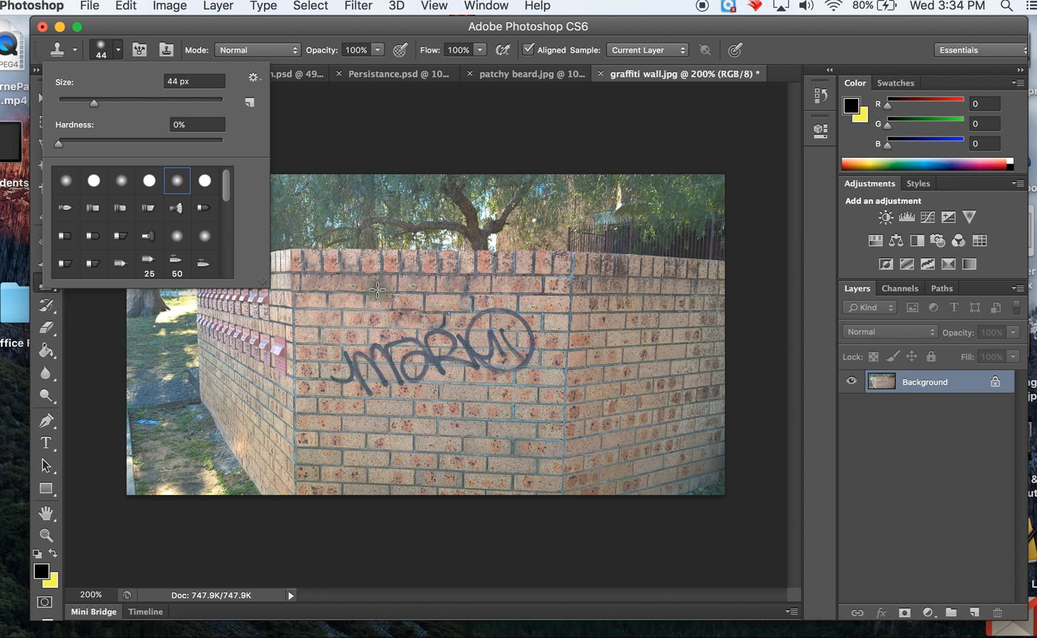
Try to clone clean brickwork over the first letters of the graffiti on the wall
left_click(353, 302)
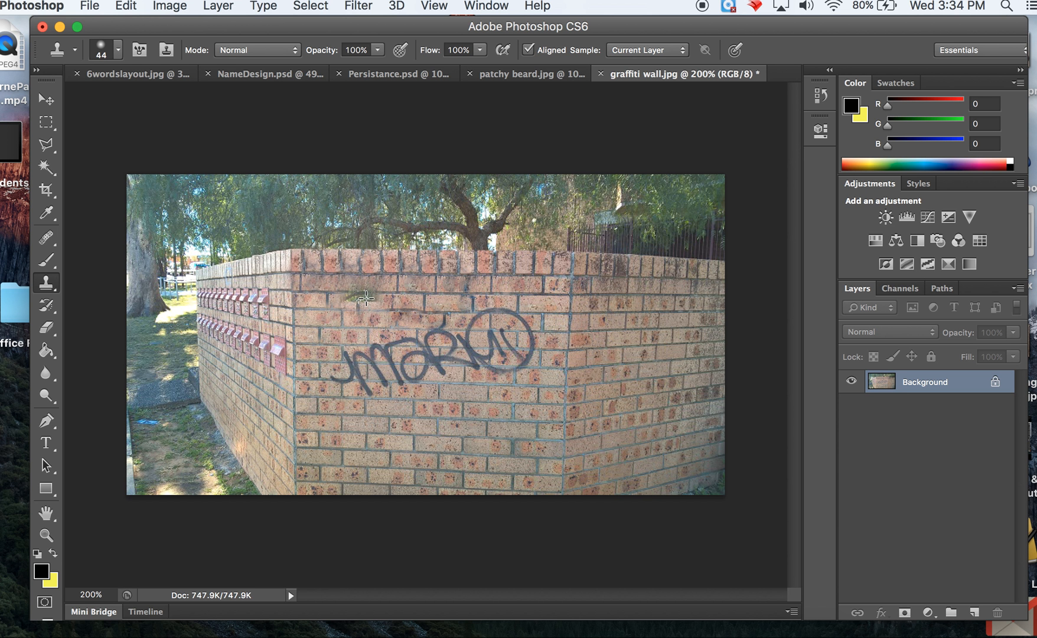
left_click(422, 293, "alt")
mouse_move(368, 342)
left_mouse_down()
mouse_move(384, 349)
mouse_move(354, 349)
mouse_move(412, 343)
mouse_move(361, 356)
mouse_move(417, 352)
mouse_move(359, 358)
mouse_move(413, 366)
mouse_move(355, 385)
mouse_move(417, 380)
mouse_move(376, 394)
mouse_move(445, 391)
left_mouse_up()
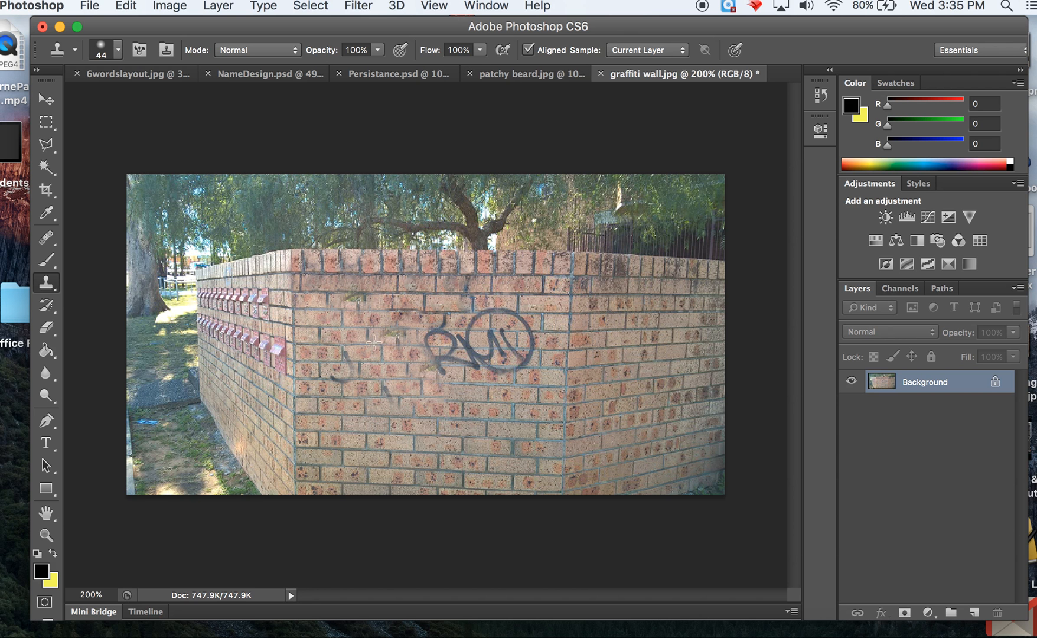
left_click_drag(317, 375, 375, 379)
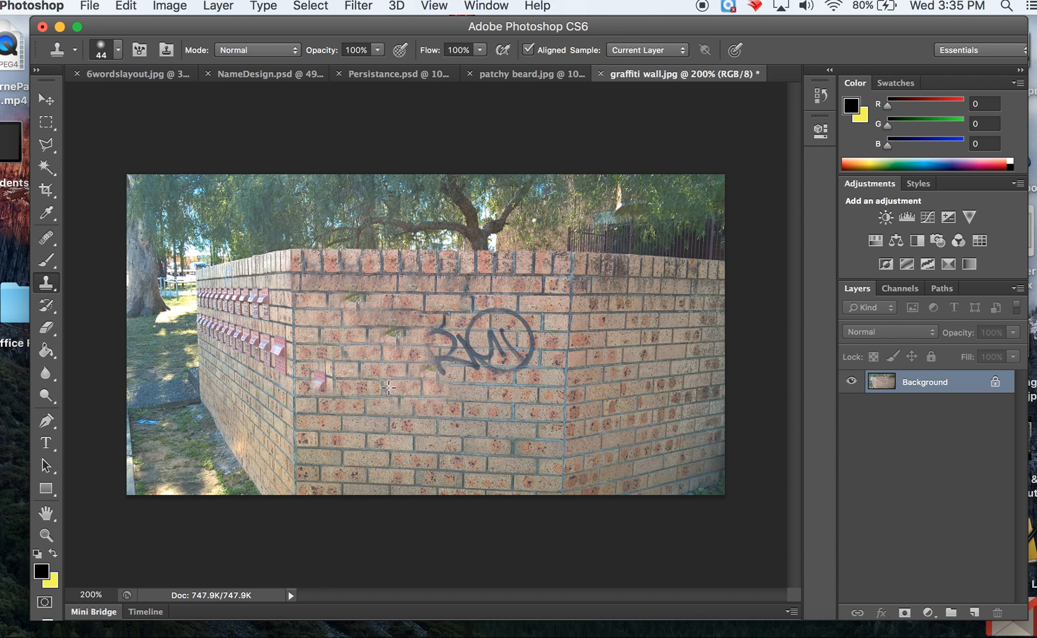
left_click_drag(367, 398, 406, 402)
Revert the wall image in the history to the first Clone Stamp state after the Healing Brush
left_click(819, 103)
scroll(735, 125, "up", 2)
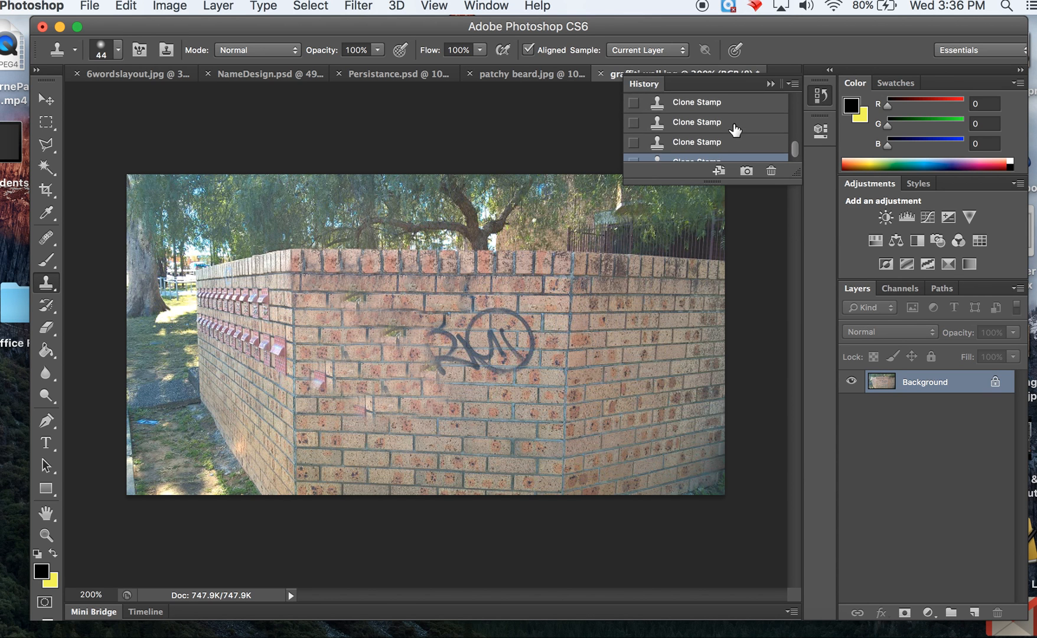
scroll(730, 122, "up", 2)
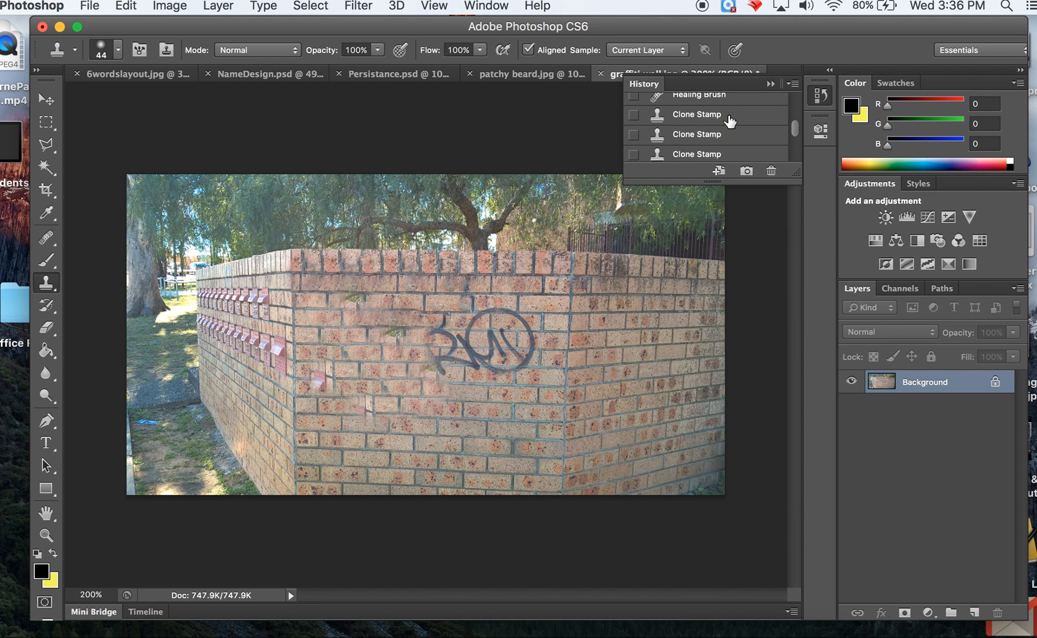
left_click(714, 115)
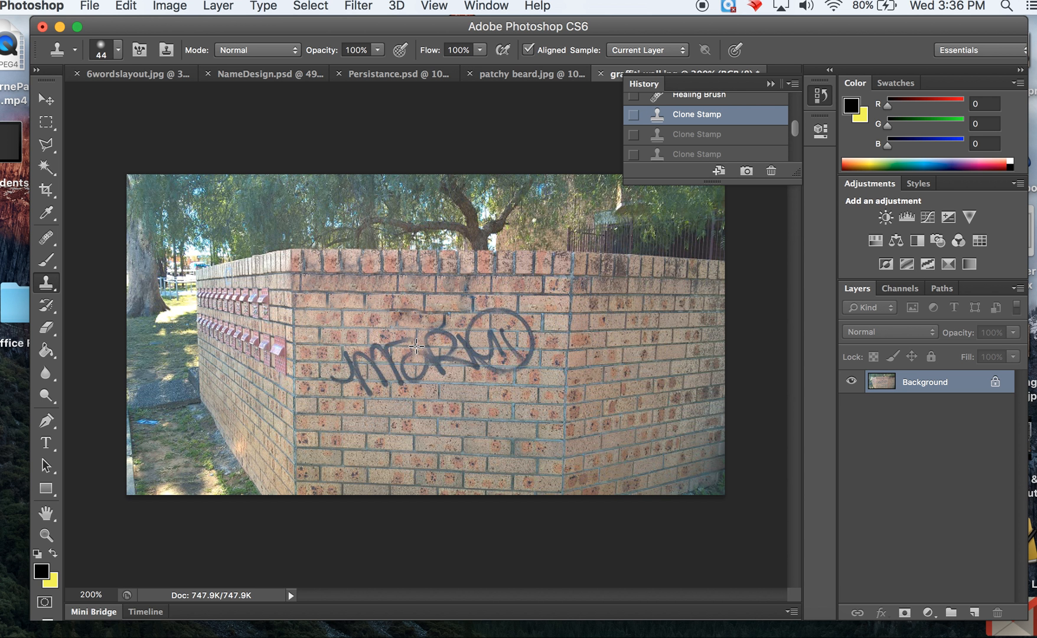
Clone clean bricks, aligned with the mortar lines, over the whole graffiti tag including the circled letters
mouse_move(416, 346)
left_mouse_down()
mouse_move(376, 346)
mouse_move(391, 347)
left_mouse_up()
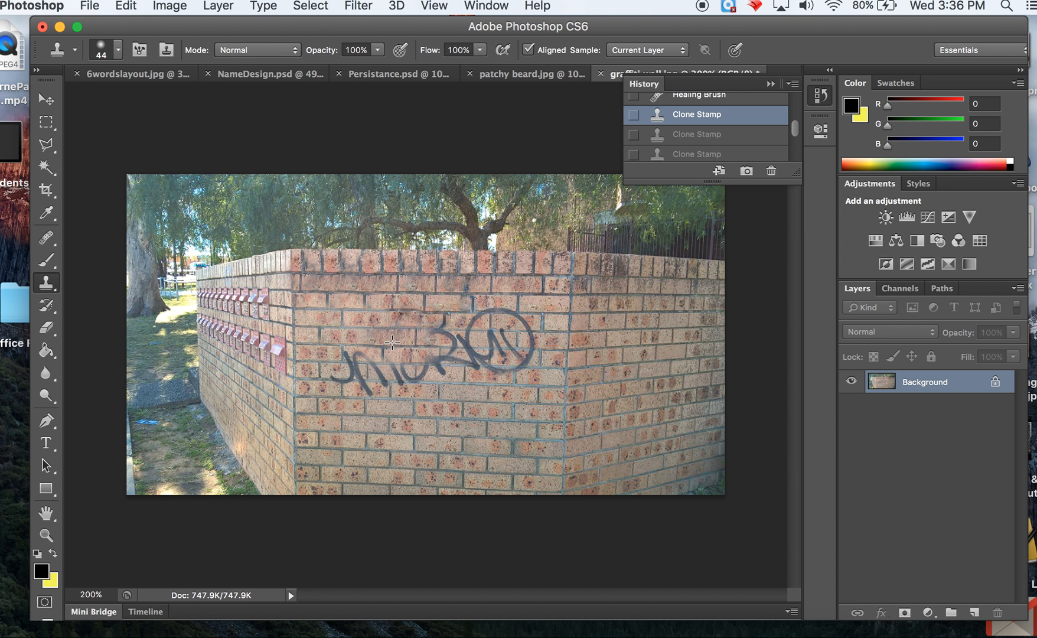
mouse_move(391, 353)
left_mouse_down()
mouse_move(411, 364)
mouse_move(339, 364)
mouse_move(343, 373)
mouse_move(349, 355)
mouse_move(357, 390)
mouse_move(381, 390)
mouse_move(432, 364)
mouse_move(474, 363)
mouse_move(440, 334)
left_mouse_up()
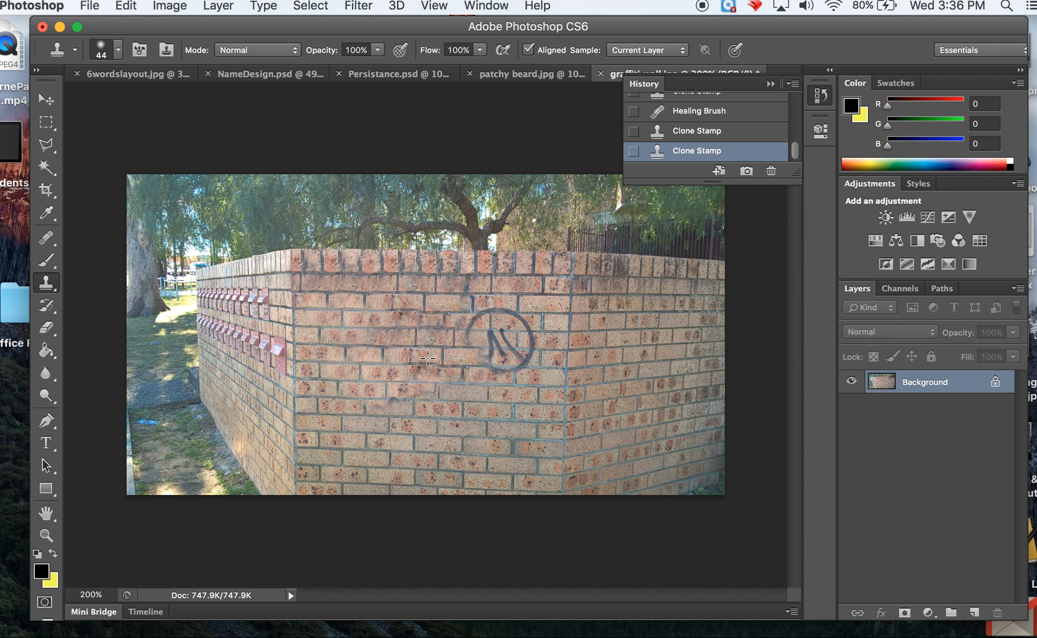
left_click(364, 309, "alt")
mouse_move(491, 329)
left_mouse_down()
mouse_move(506, 310)
mouse_move(473, 312)
mouse_move(540, 320)
mouse_move(527, 330)
mouse_move(535, 347)
mouse_move(482, 368)
mouse_move(503, 332)
left_mouse_up()
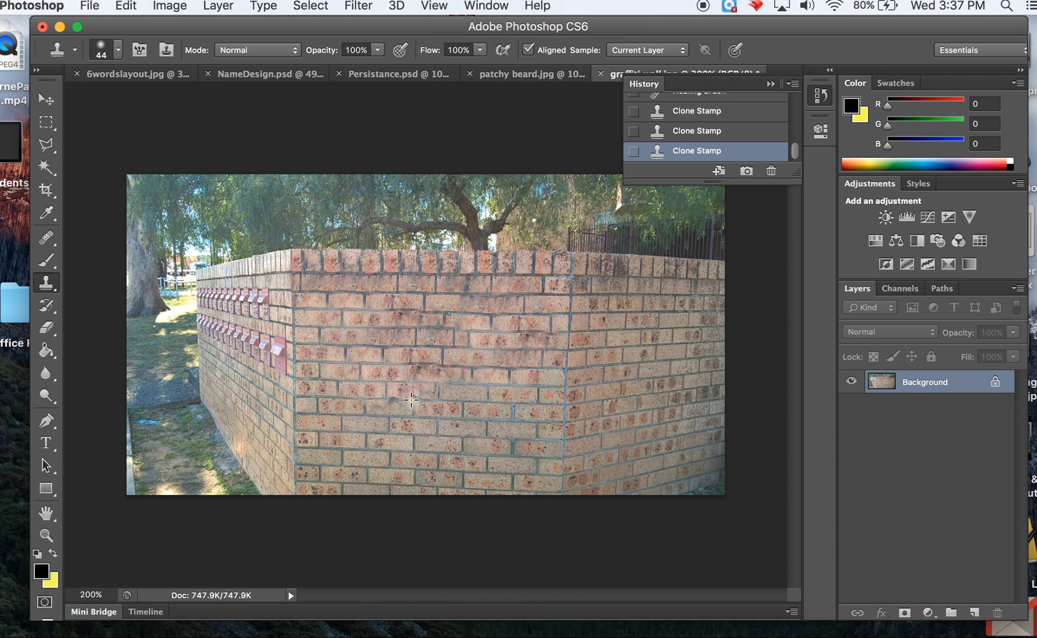
Try to clone brickwork over the leftover smudge below the removed graffiti, undoing each attempt
mouse_move(386, 398)
left_mouse_down()
mouse_move(425, 397)
mouse_move(356, 403)
left_mouse_up()
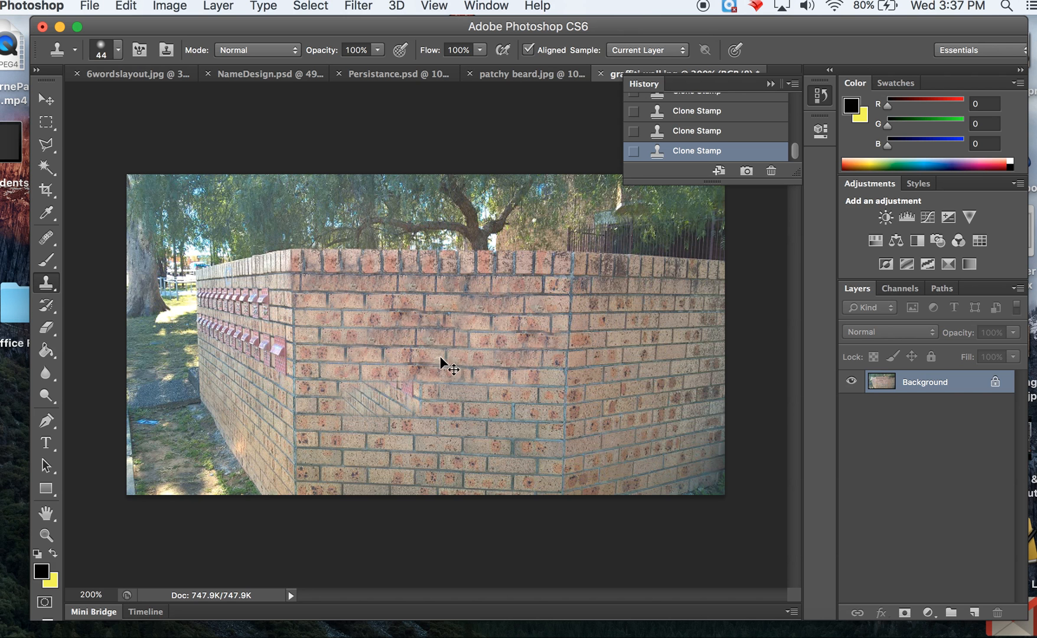
key("ctrl+z")
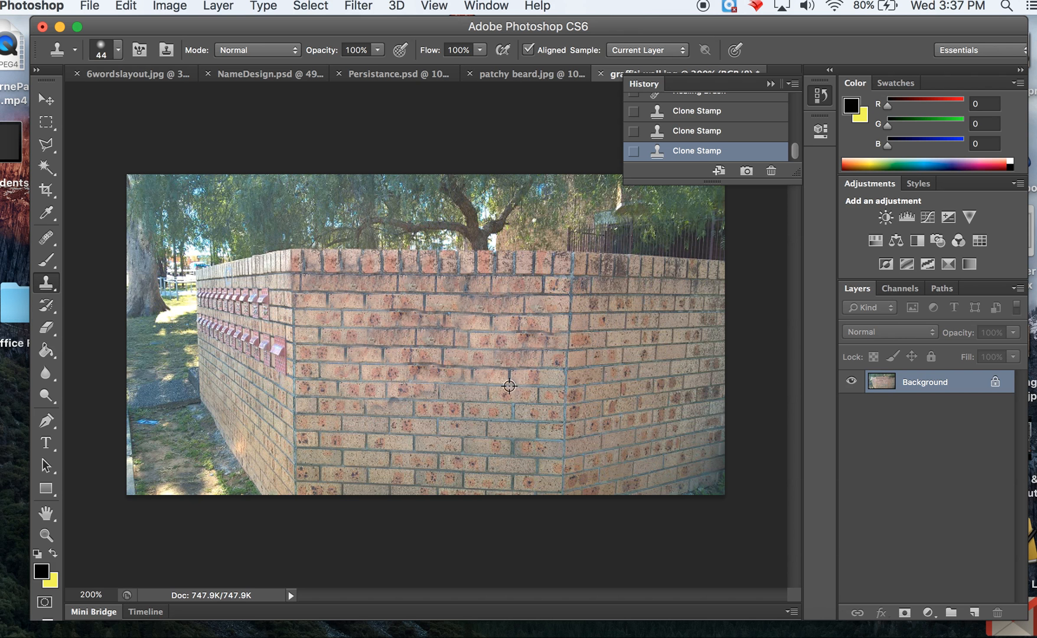
left_click_drag(509, 386, 342, 416)
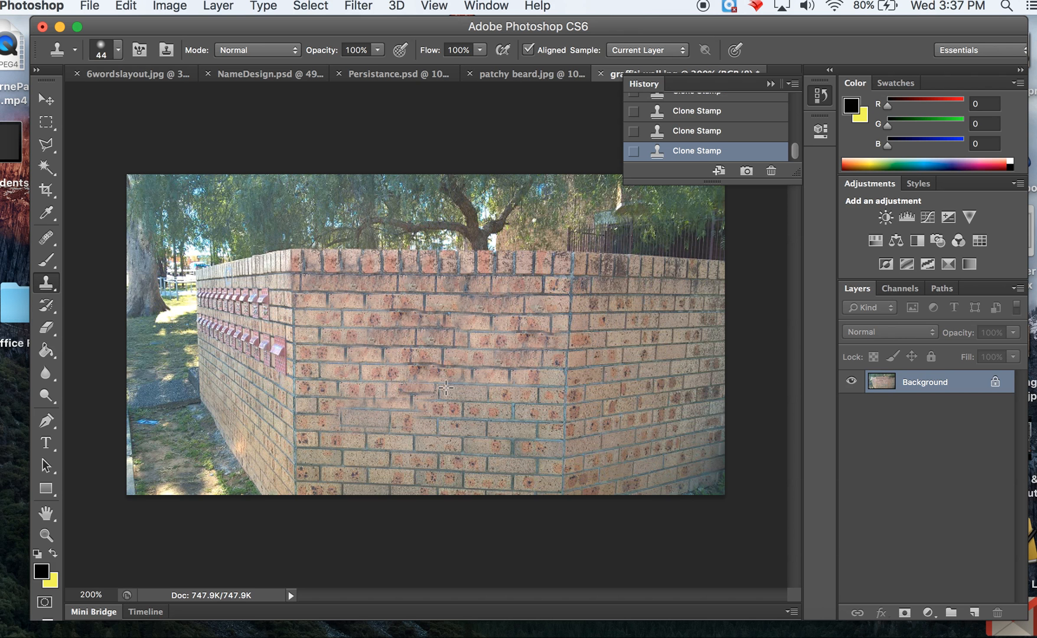
key("super+z")
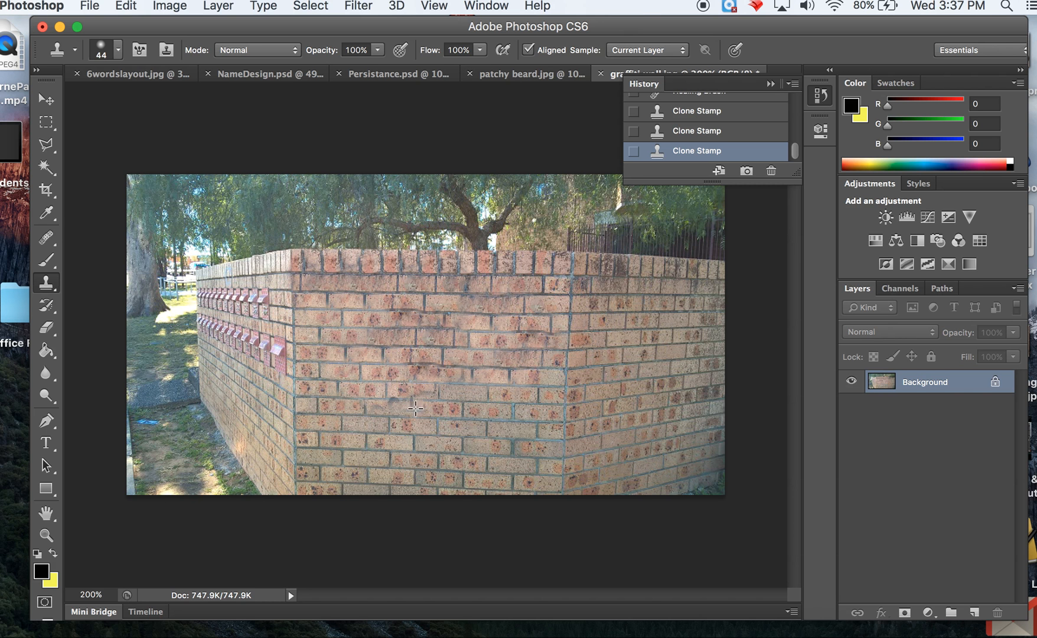
Retouch the leftover smudges on the bricks below the removed graffiti with the Healing Brush, then collapse the history
left_click(53, 238)
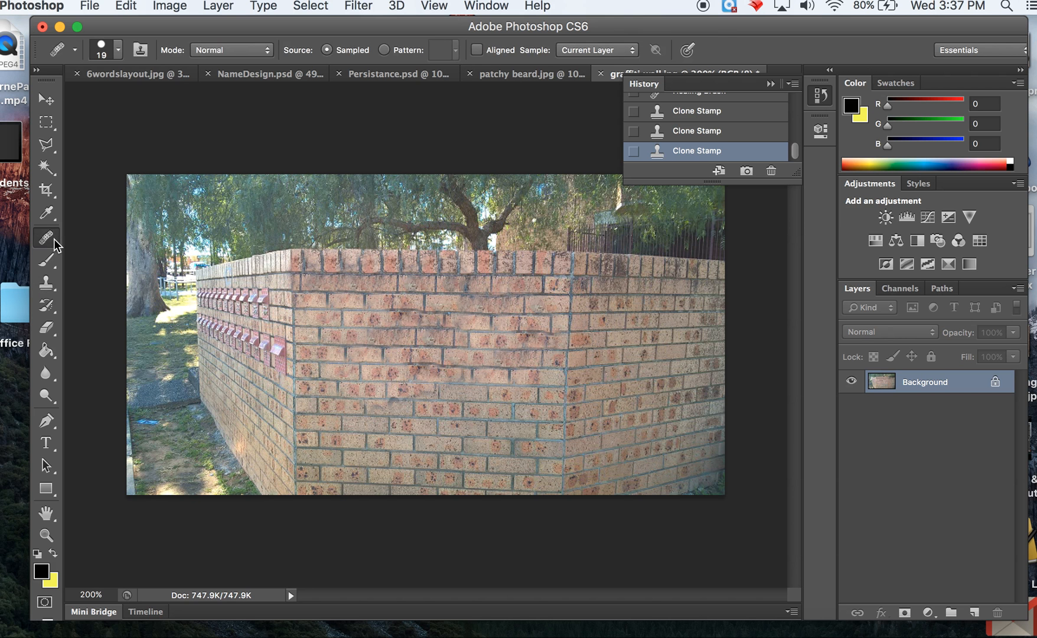
left_click_drag(403, 399, 447, 398)
left_click(396, 400)
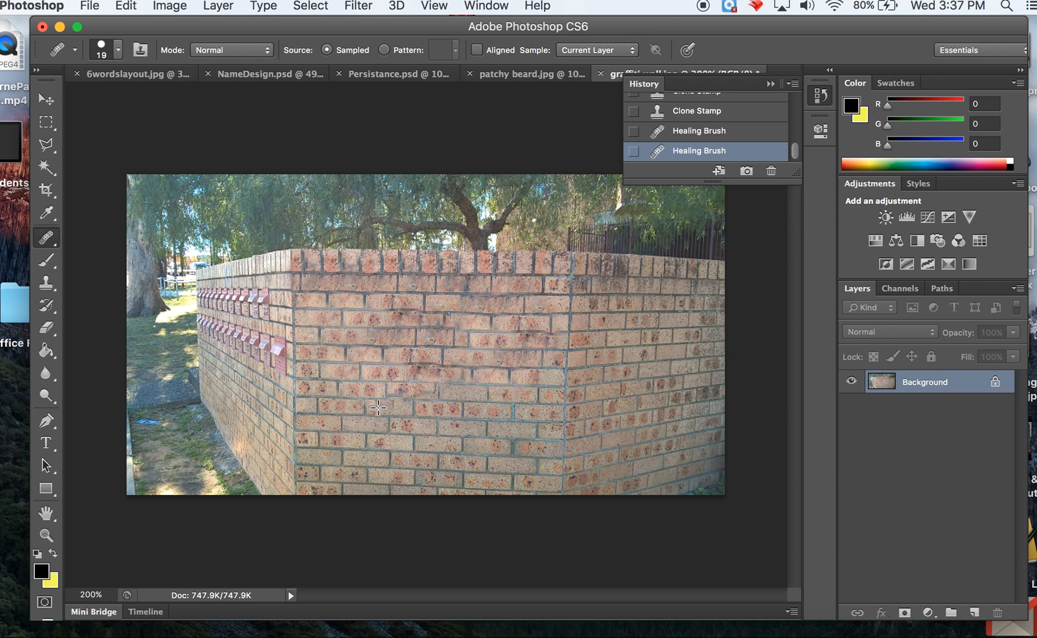
left_click(380, 407)
left_click(371, 391, "alt")
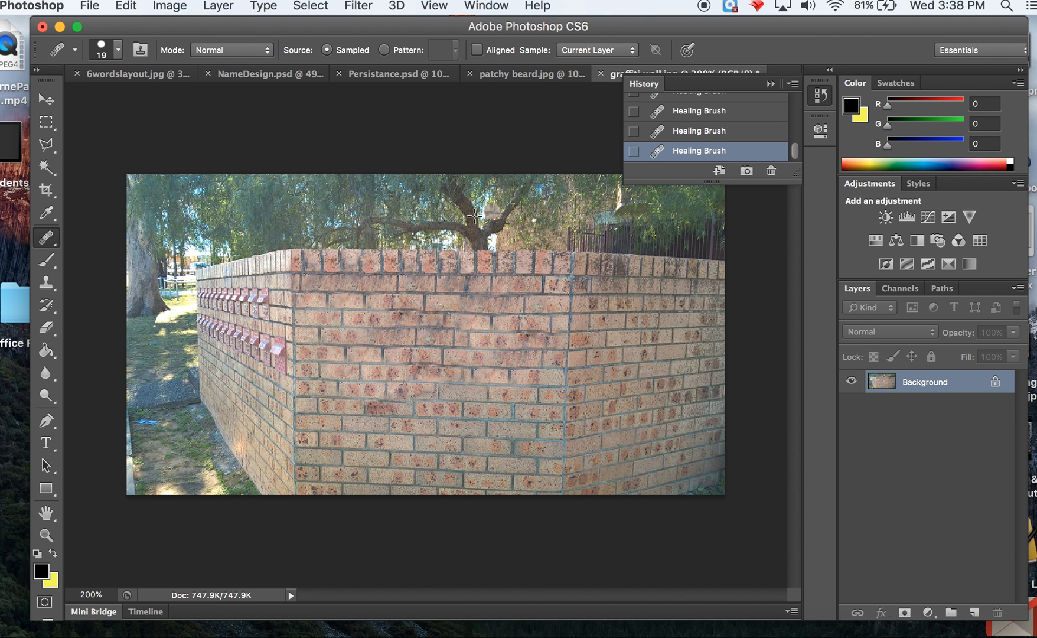
left_click(771, 84)
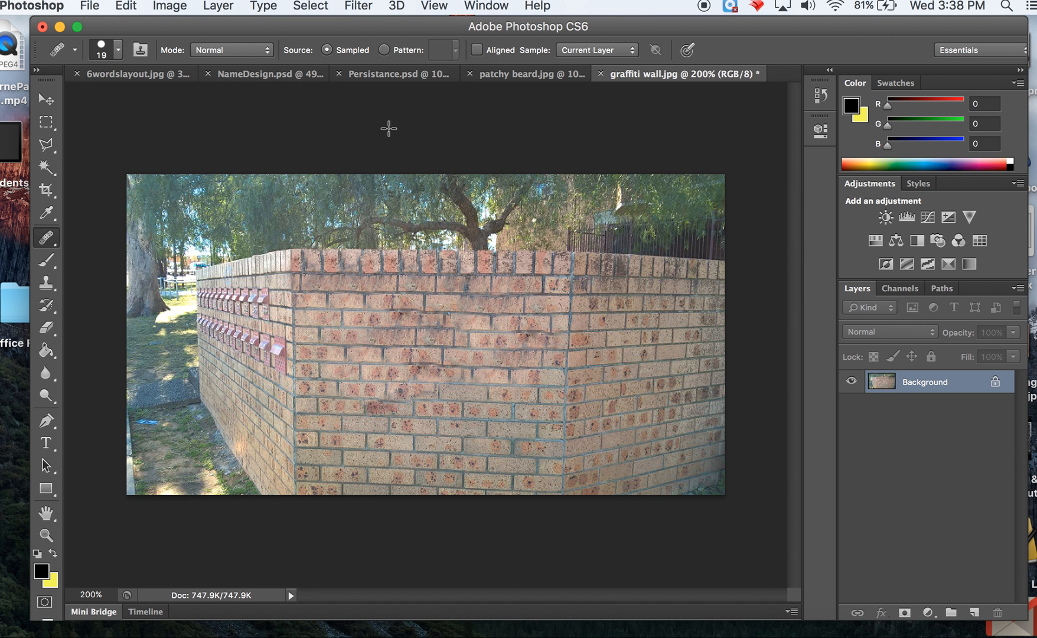
In patchy beard.jpg, clone dense beard hair over the sparse patch along the jaw beside the chin
left_click(500, 76)
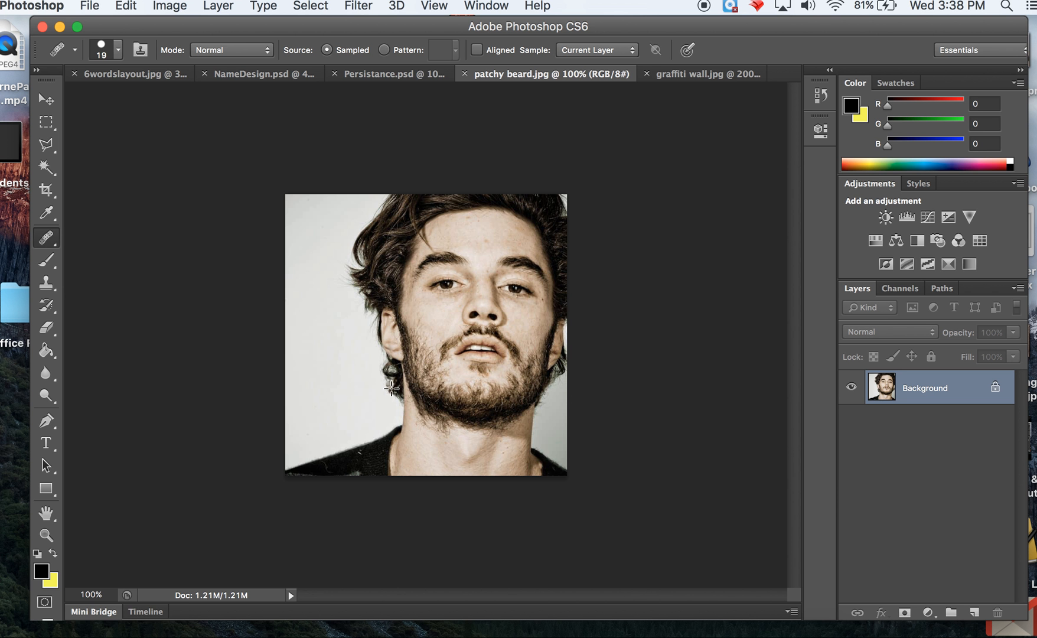
scroll(392, 393, "up", 2)
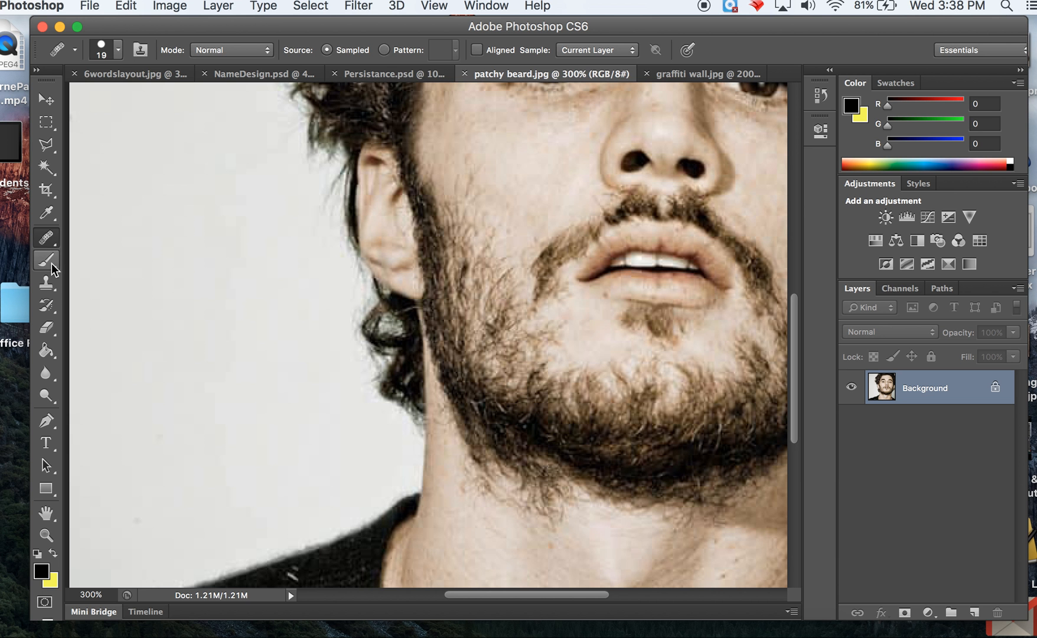
left_click(49, 288)
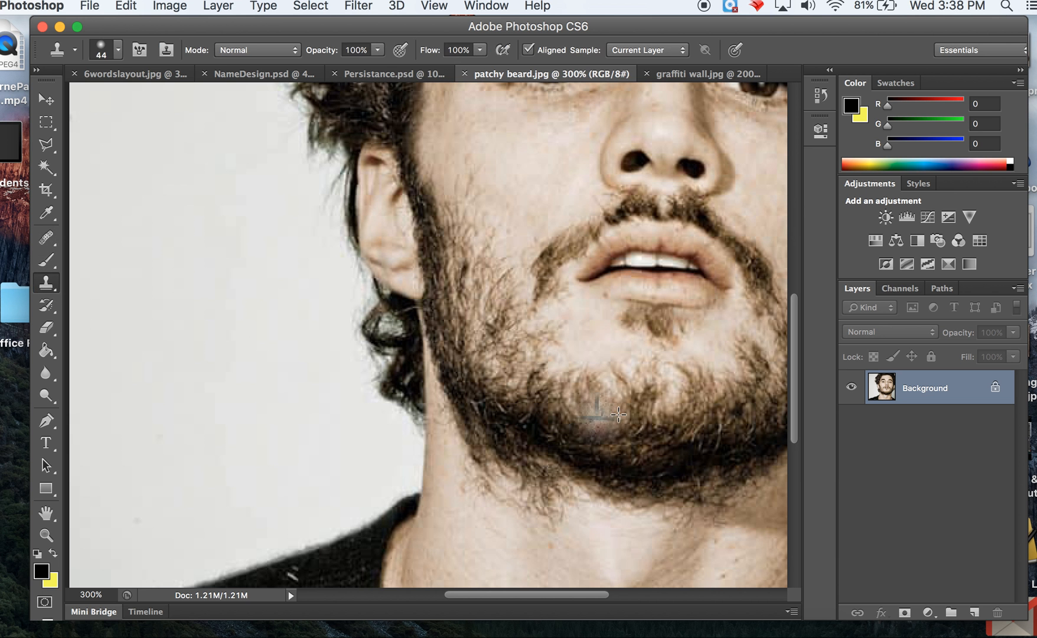
left_click(541, 415, "alt")
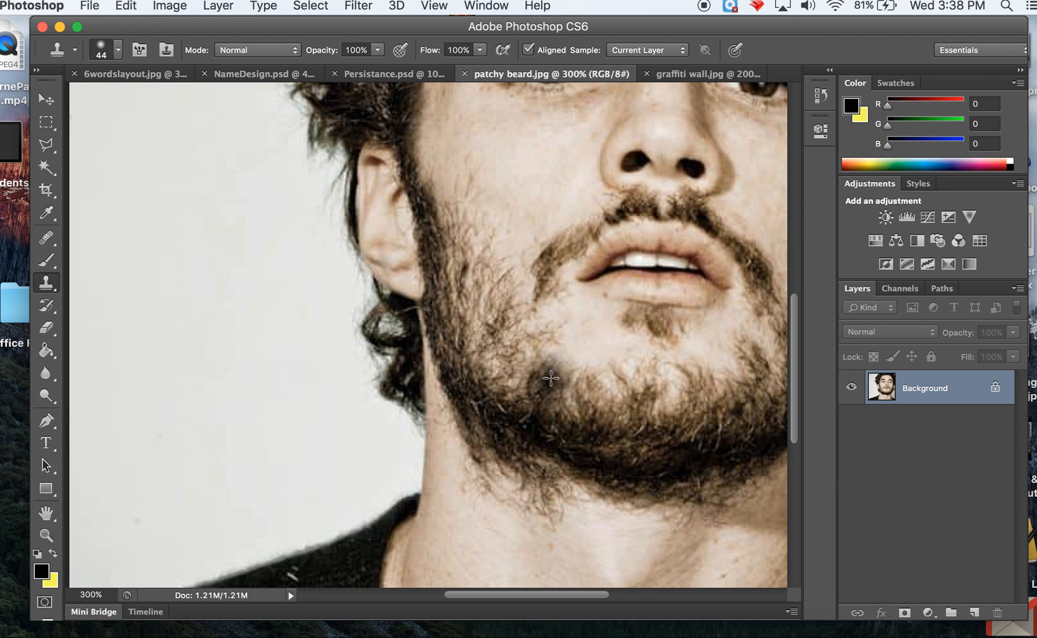
left_click(541, 386)
left_click(520, 383)
left_click(510, 378)
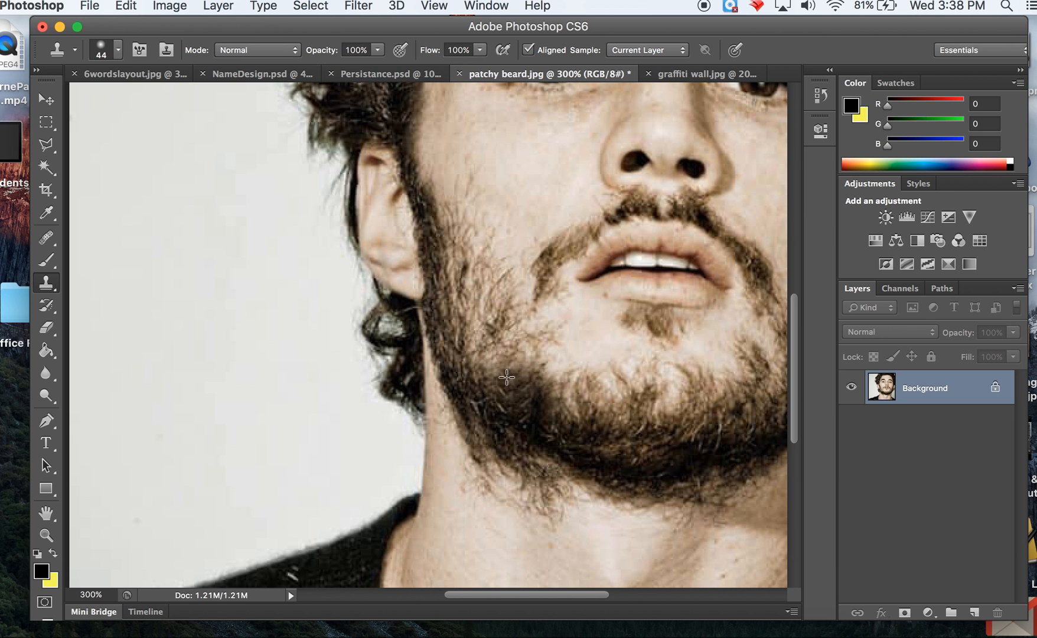
left_click(495, 359)
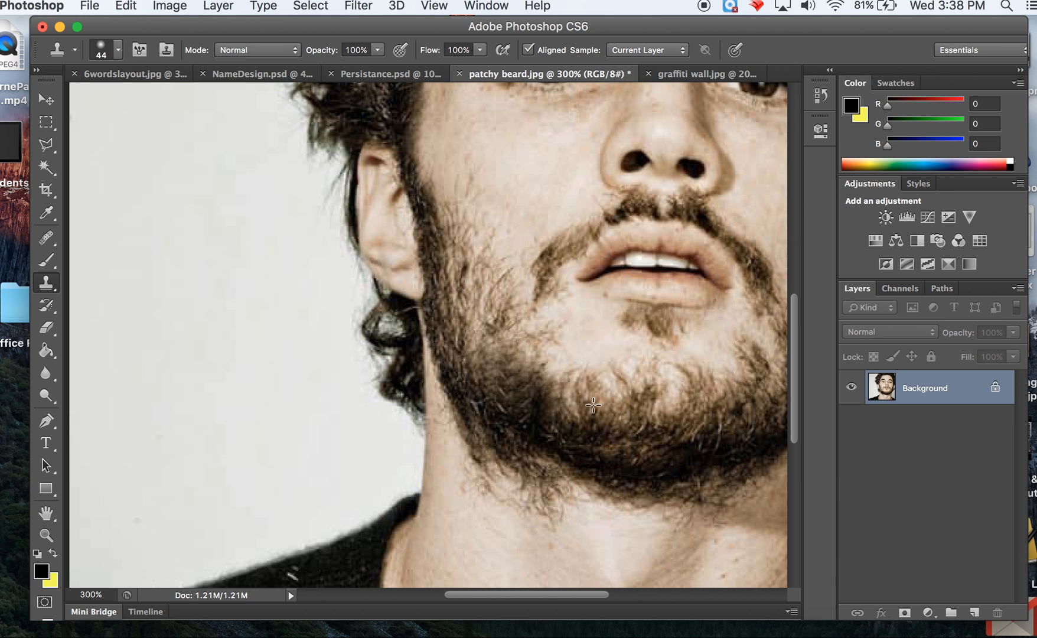
left_click(551, 376)
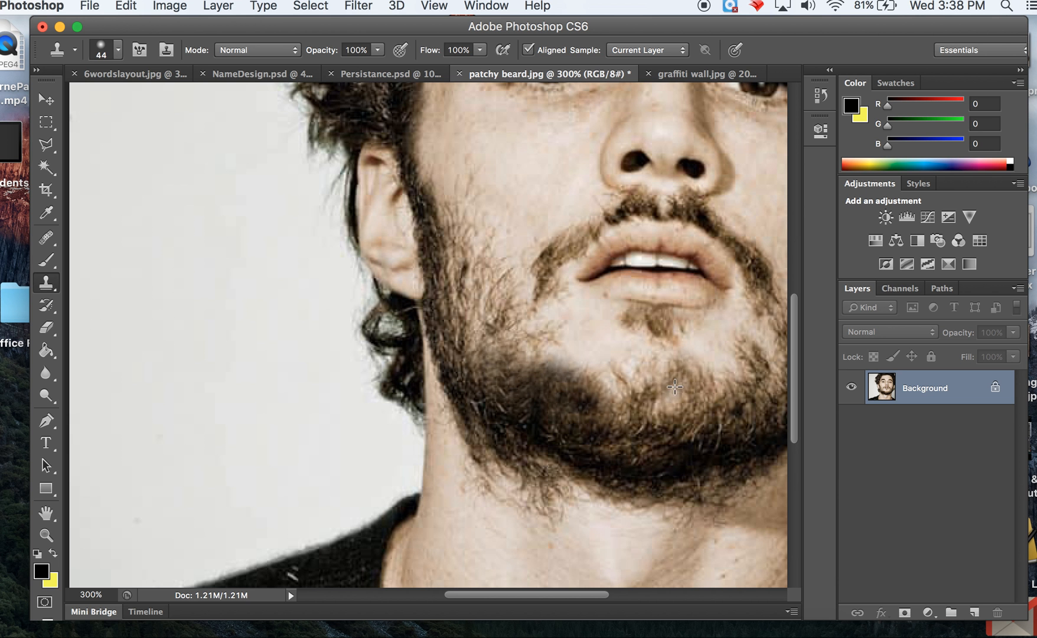
left_click(470, 344, "alt")
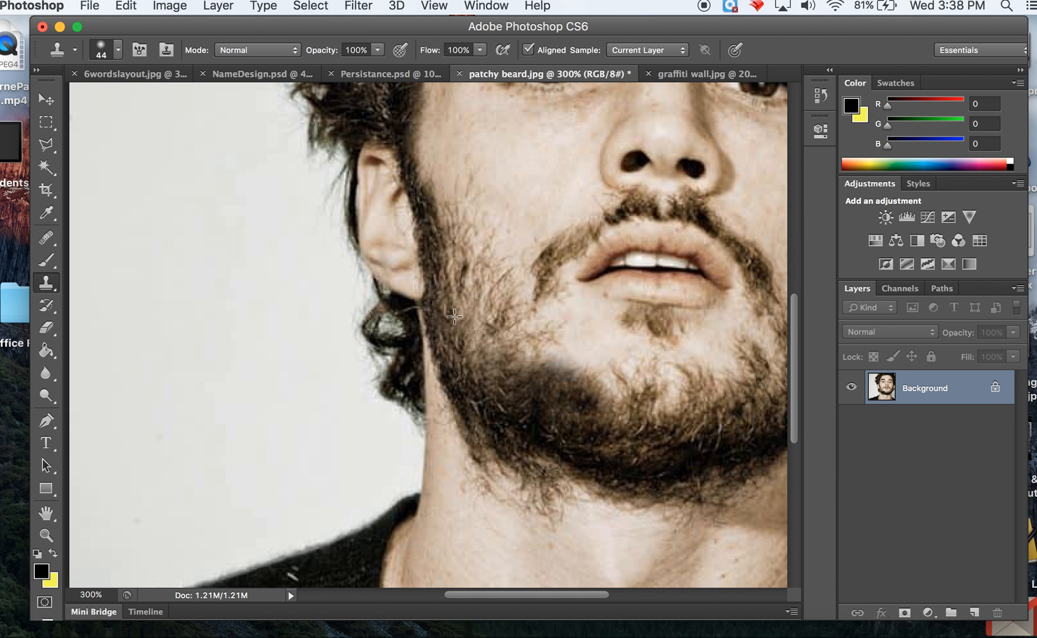
Sample dense beard hair from the jaw and clone it up over the thin cheek area beside the ear
left_click(532, 446)
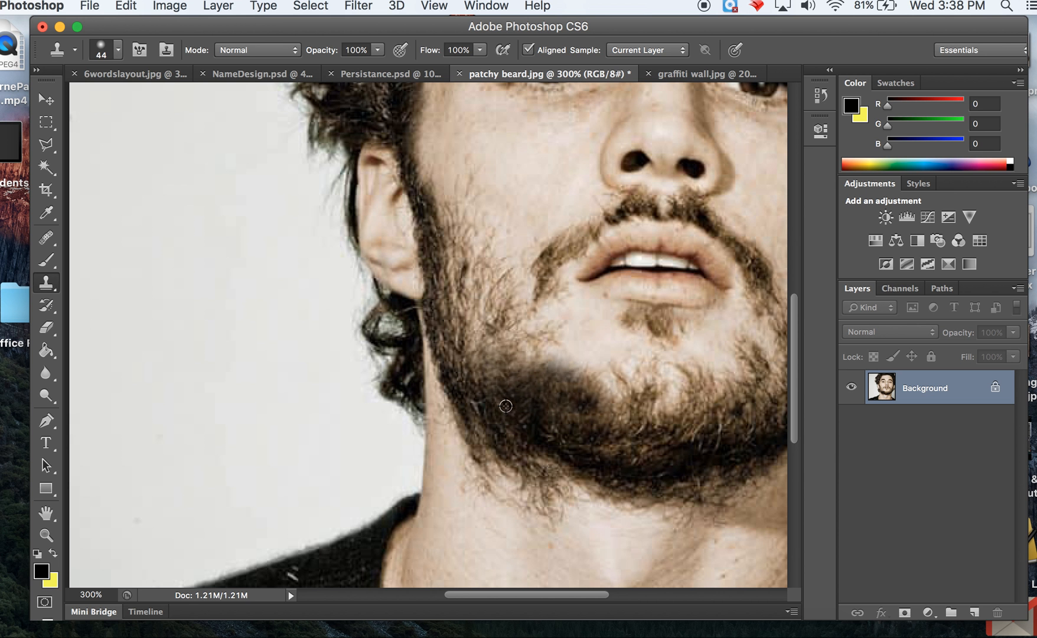
left_click_drag(506, 406, 474, 302)
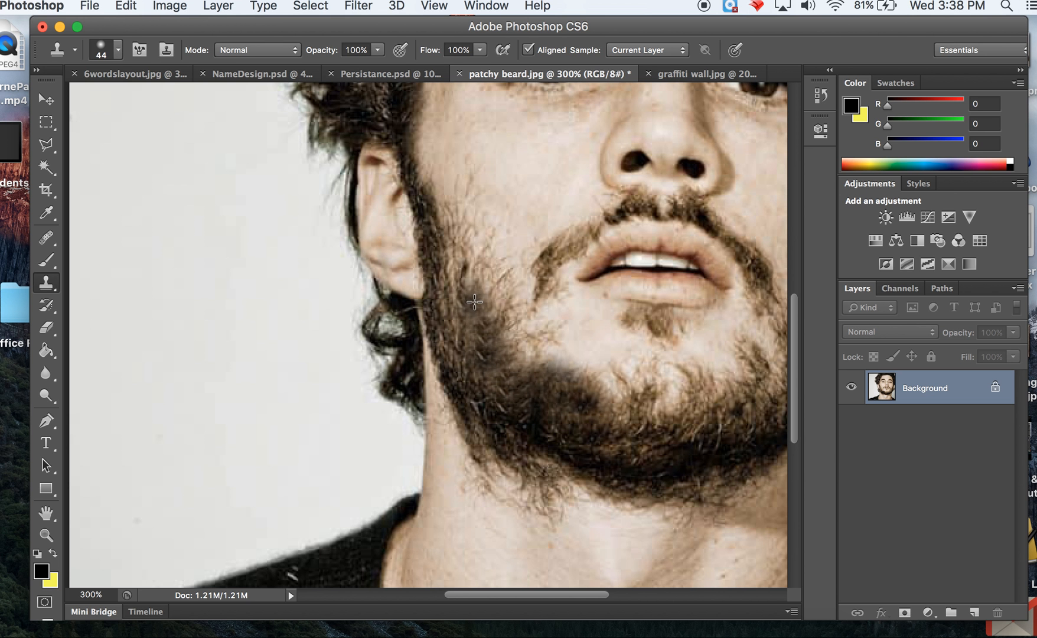
left_click(477, 333)
left_click(501, 367)
mouse_move(514, 368)
left_mouse_down()
mouse_move(513, 333)
mouse_move(483, 314)
mouse_move(441, 139)
mouse_move(468, 166)
mouse_move(449, 136)
left_mouse_up()
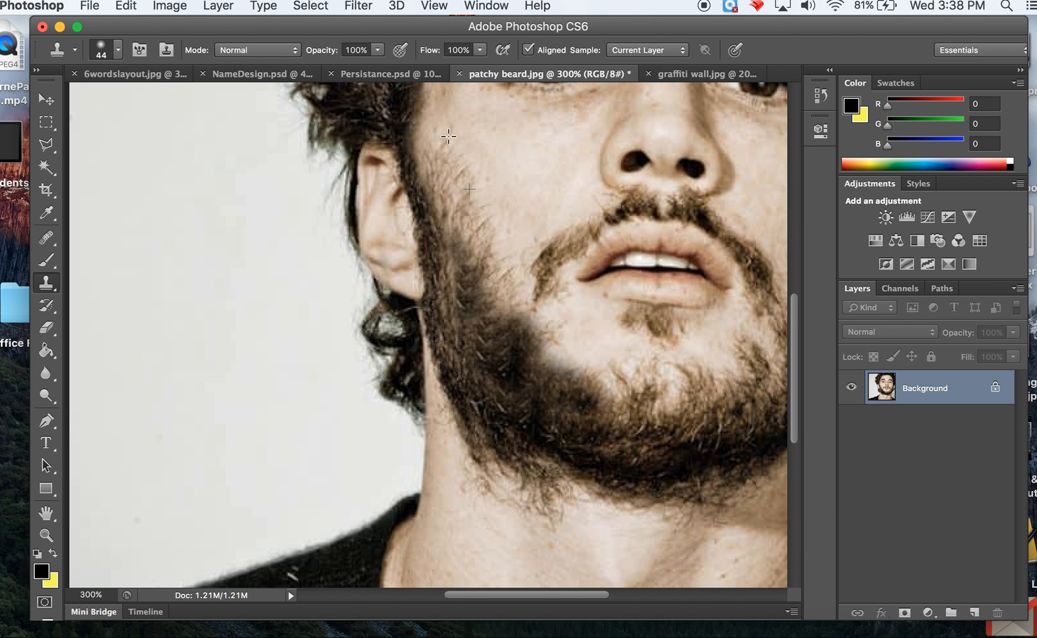